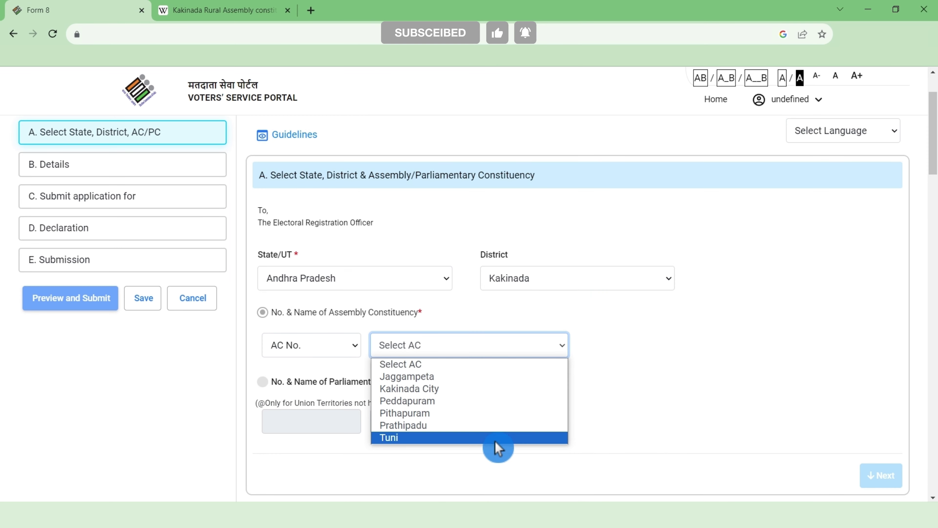
# Step: Choose Kakinada City as the assembly constituency and proceed to the Details section
pyautogui.click(511, 391)
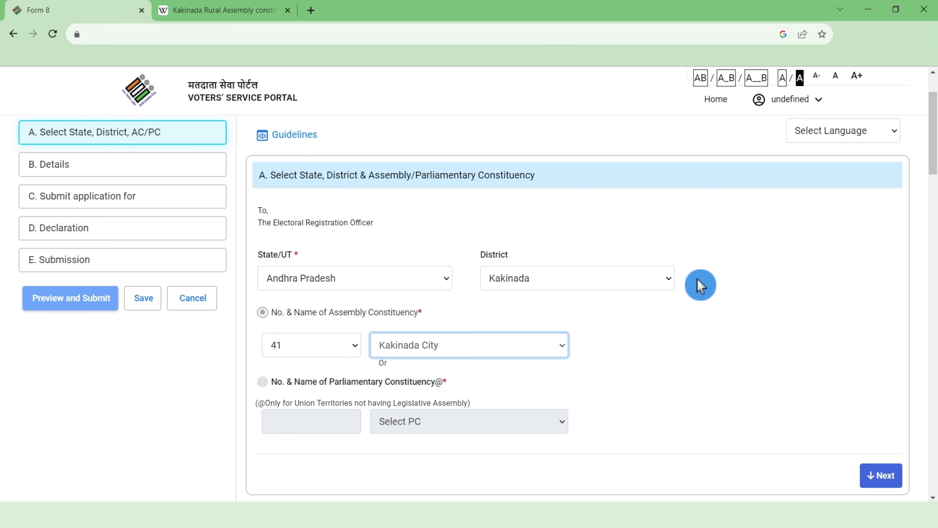
pyautogui.click(880, 475)
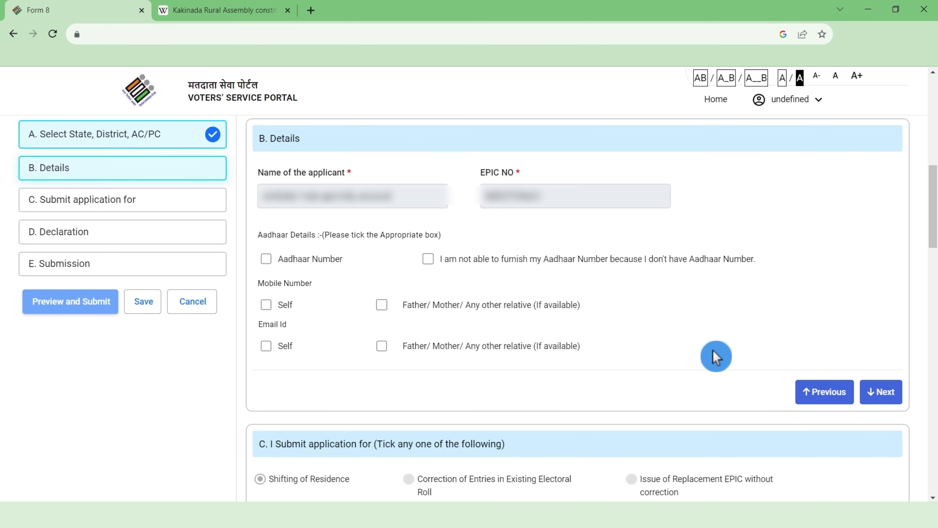
# Step: Mark Aadhaar Number as available and choose Self for both the mobile number and the email ID
pyautogui.click(265, 260)
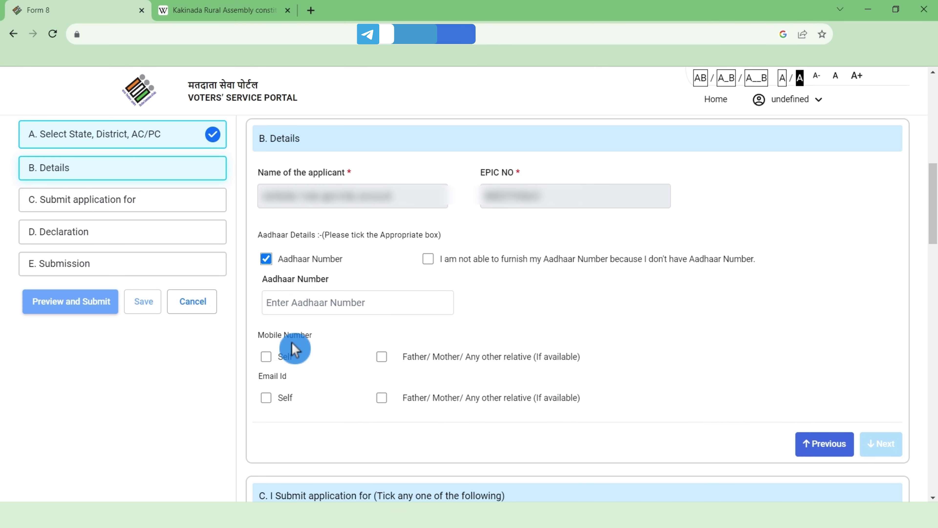
pyautogui.click(267, 359)
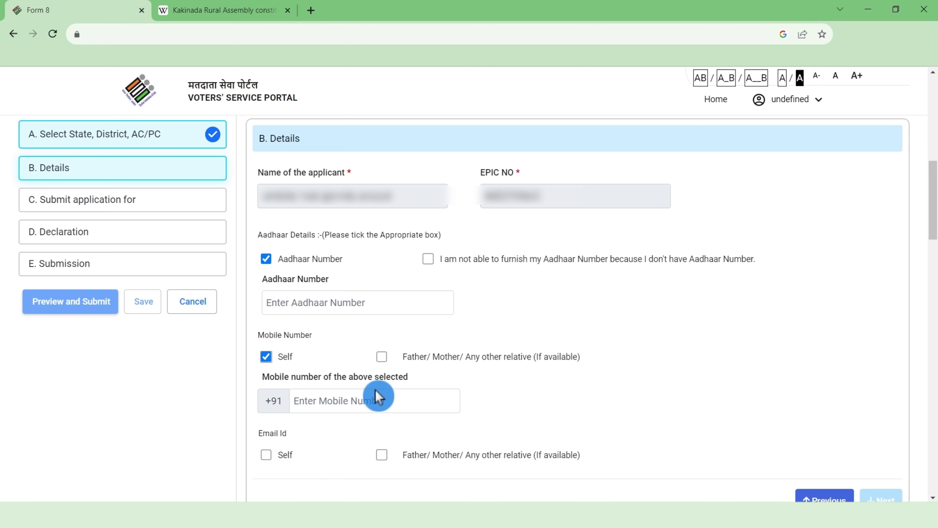
pyautogui.scroll(-4, 379, 397)
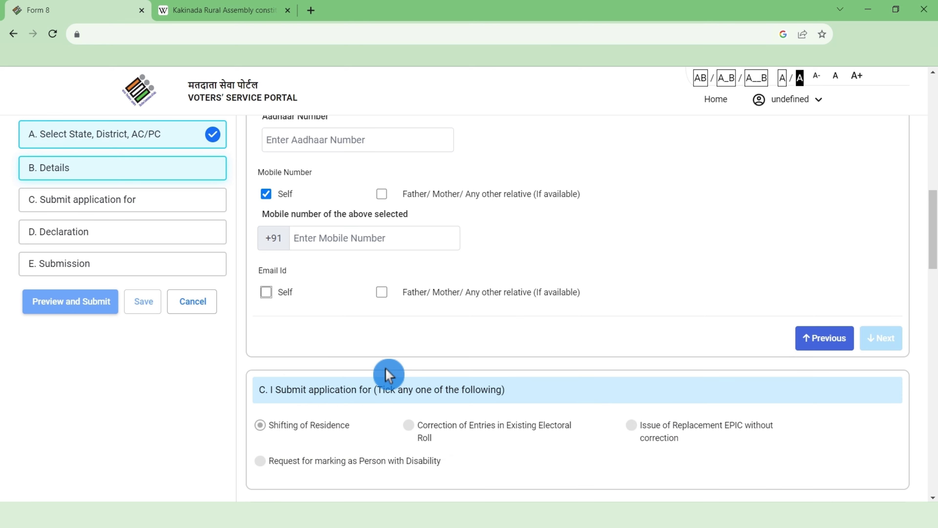
pyautogui.click(267, 293)
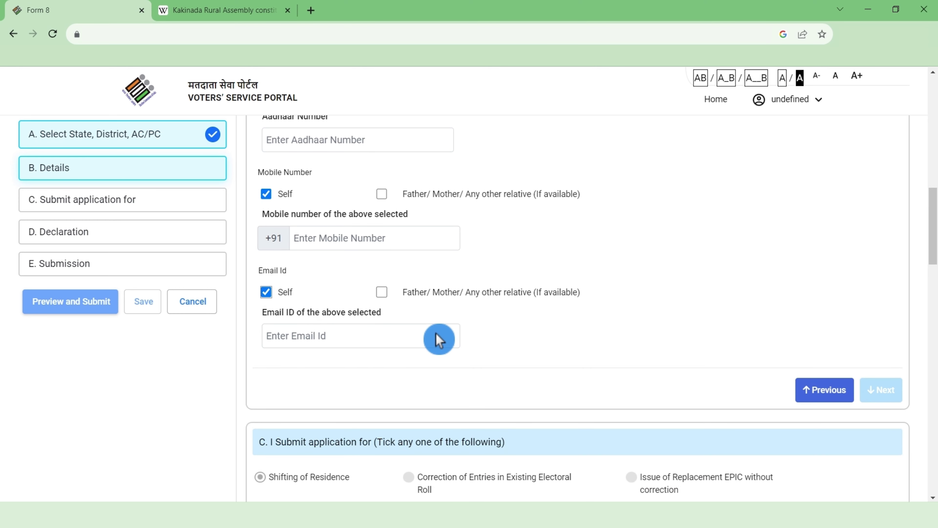
# Step: Fill in the house number and the street of the present ordinary residence for the shifting of residence application
pyautogui.scroll(-6, 437, 334)
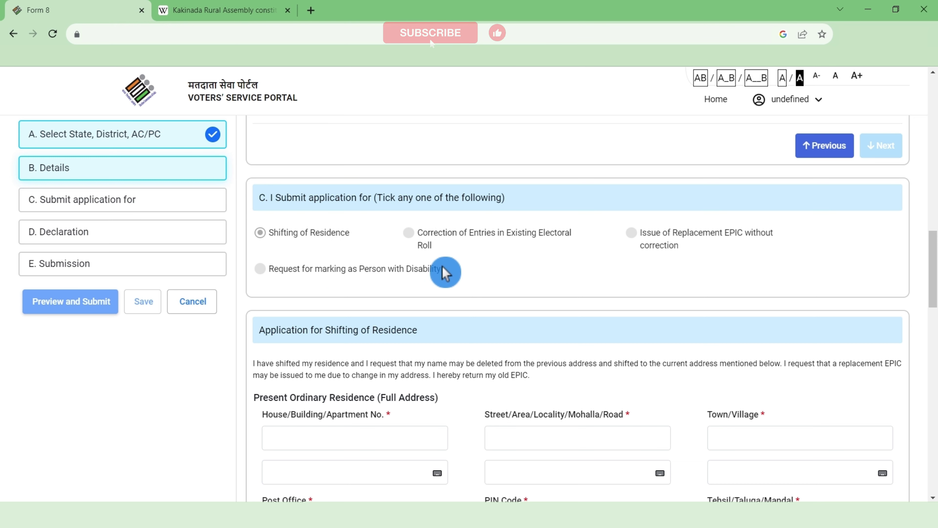
pyautogui.scroll(-4, 358, 287)
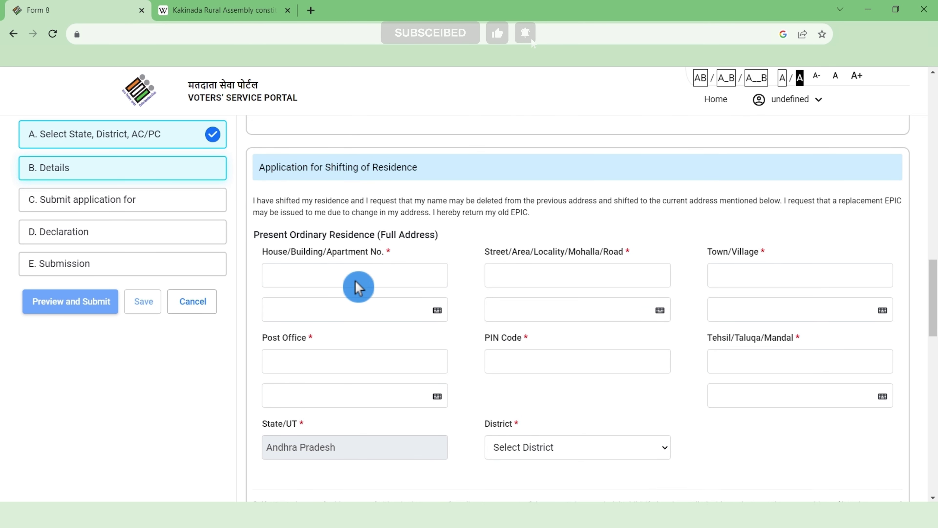
pyautogui.scroll(-1, 359, 287)
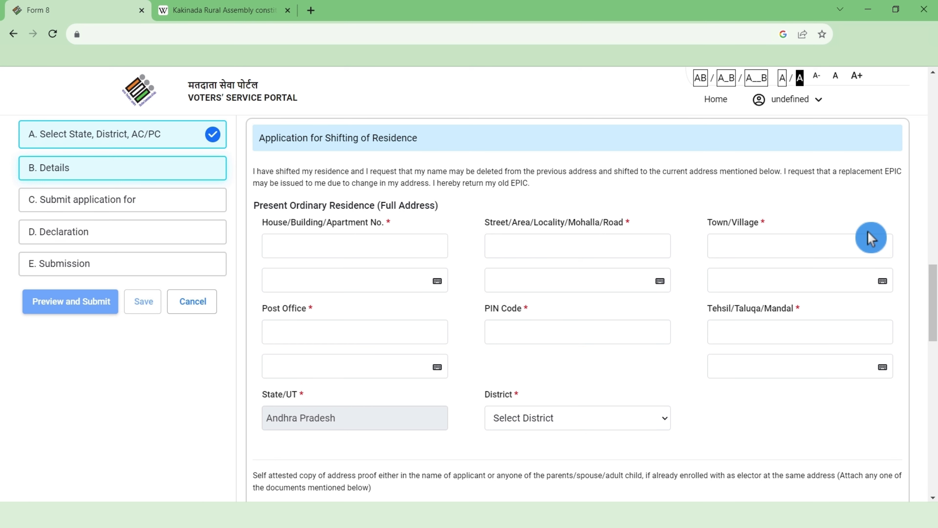
pyautogui.click(401, 247)
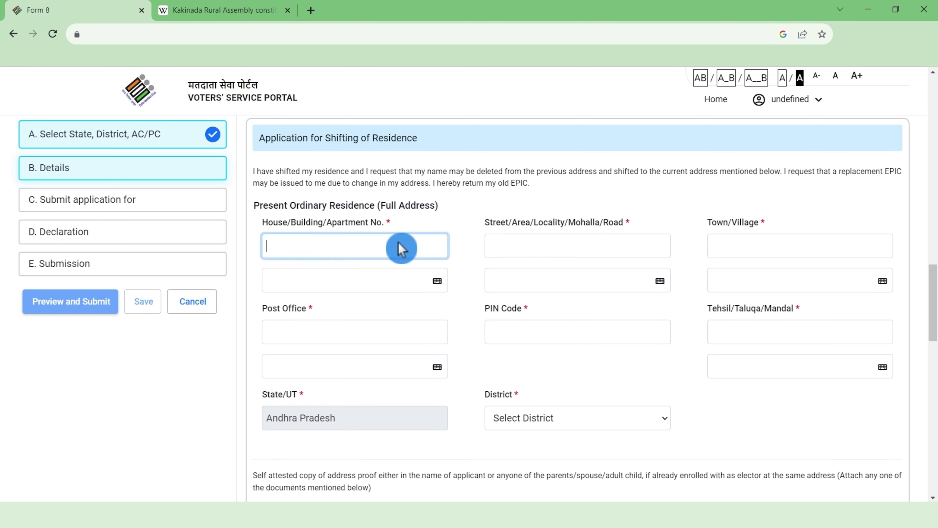
pyautogui.click(573, 257)
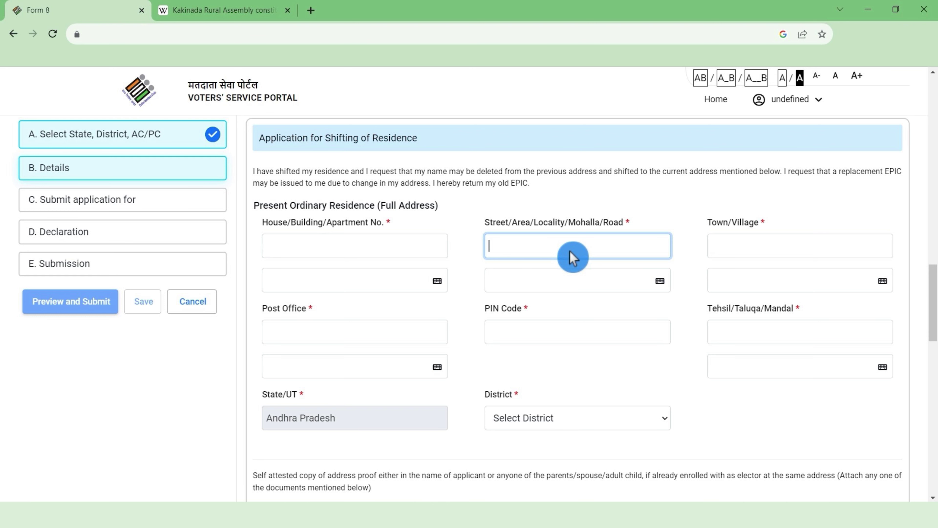
pyautogui.click(780, 253)
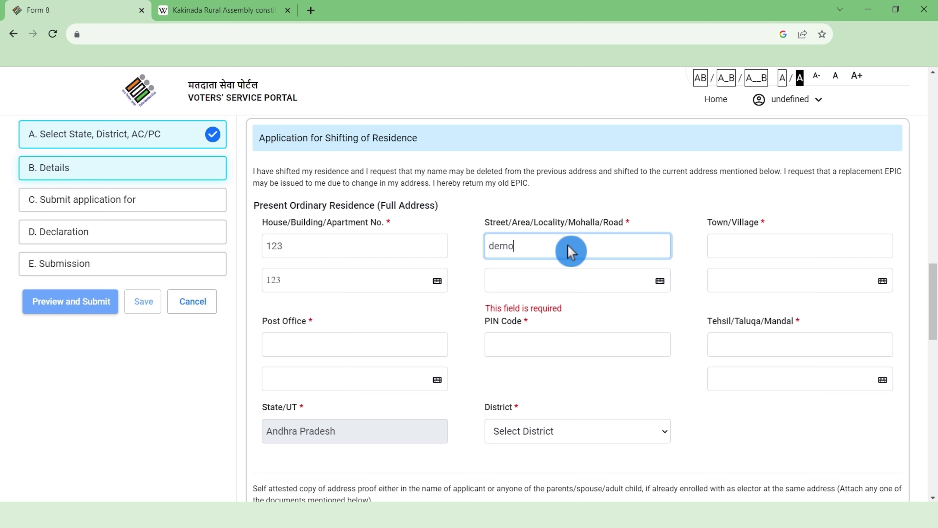
pyautogui.click(584, 304)
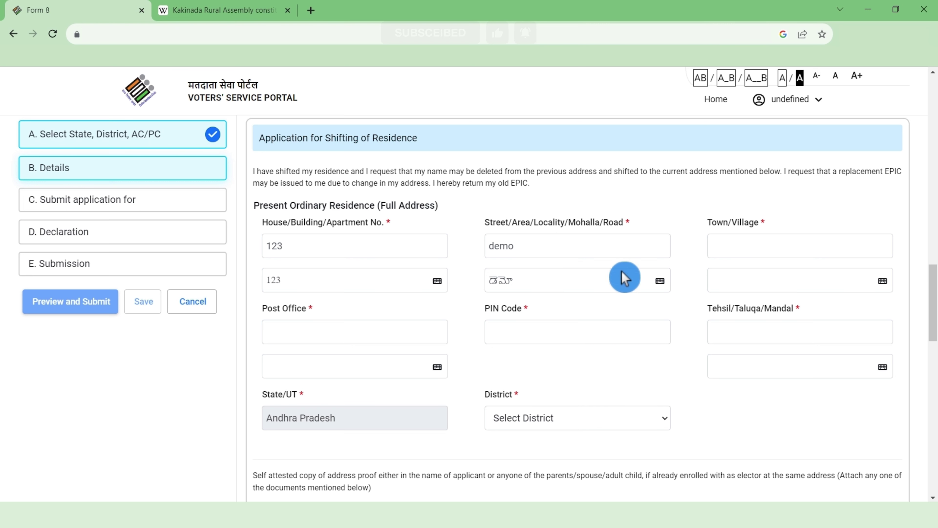
pyautogui.click(709, 258)
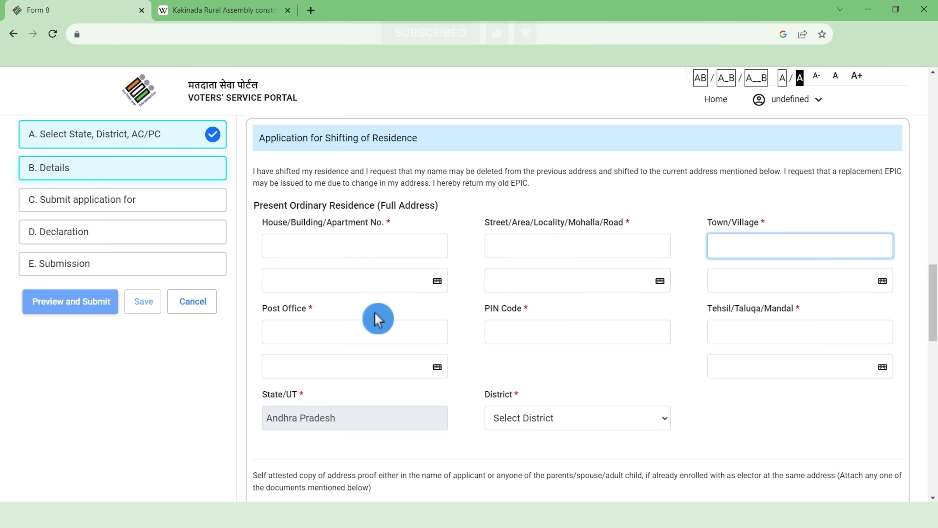
pyautogui.click(330, 331)
pyautogui.click(550, 333)
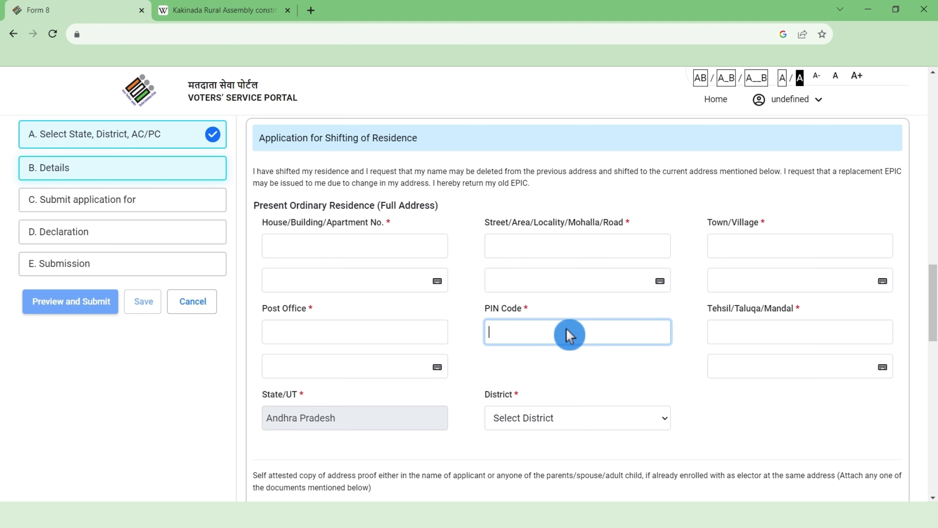
pyautogui.click(738, 334)
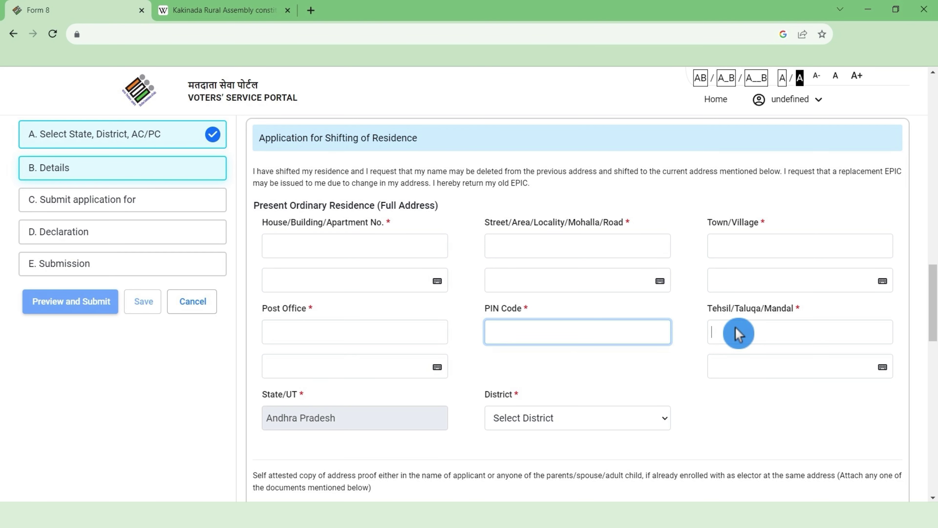
pyautogui.click(738, 333)
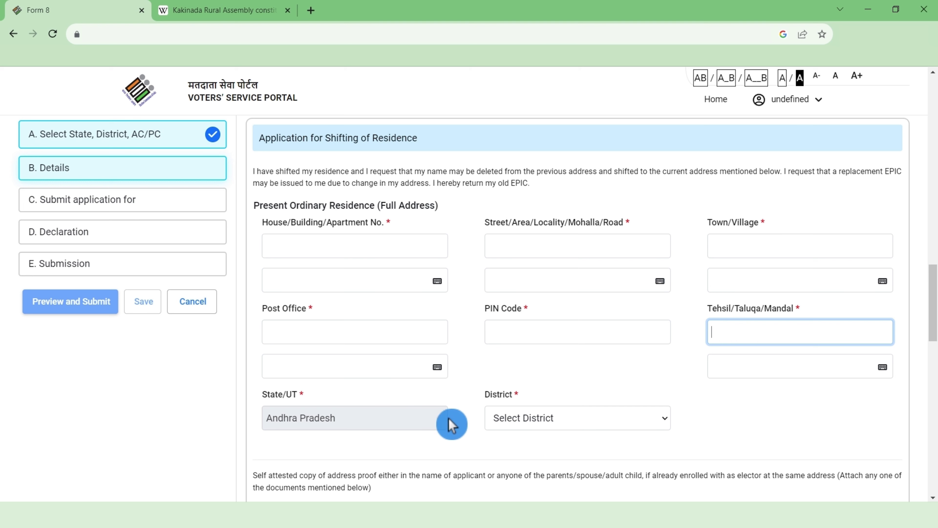
# Step: Set the district of the present ordinary residence to Kakinada
pyautogui.click(541, 428)
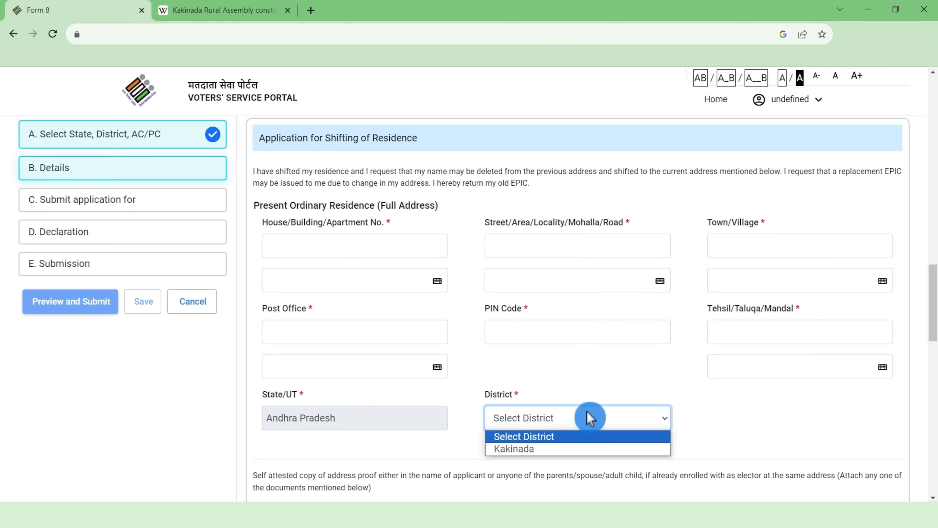
pyautogui.click(736, 394)
pyautogui.click(757, 253)
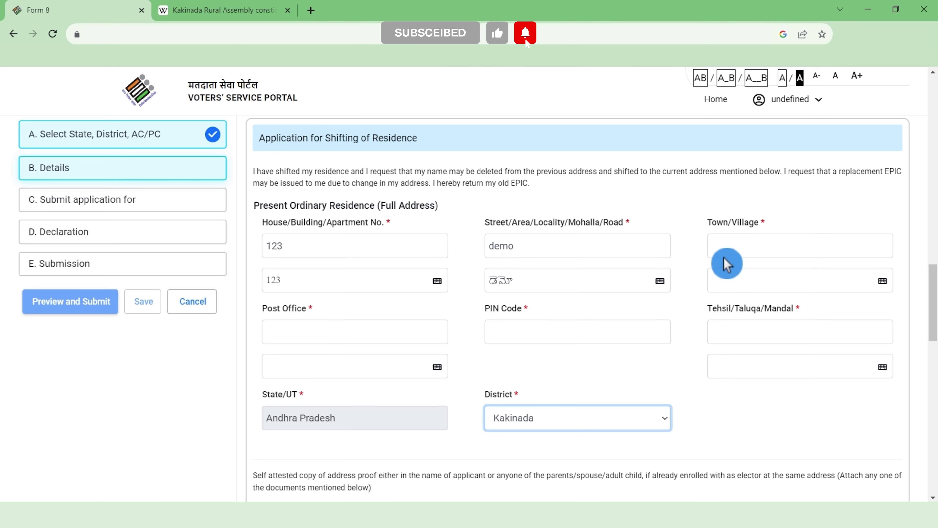
# Step: Select Aadhaar Card as the address proof document and upload the file T347M85ApplicationForm (1).pdf
pyautogui.scroll(-4, 548, 331)
pyautogui.scroll(-5, 539, 346)
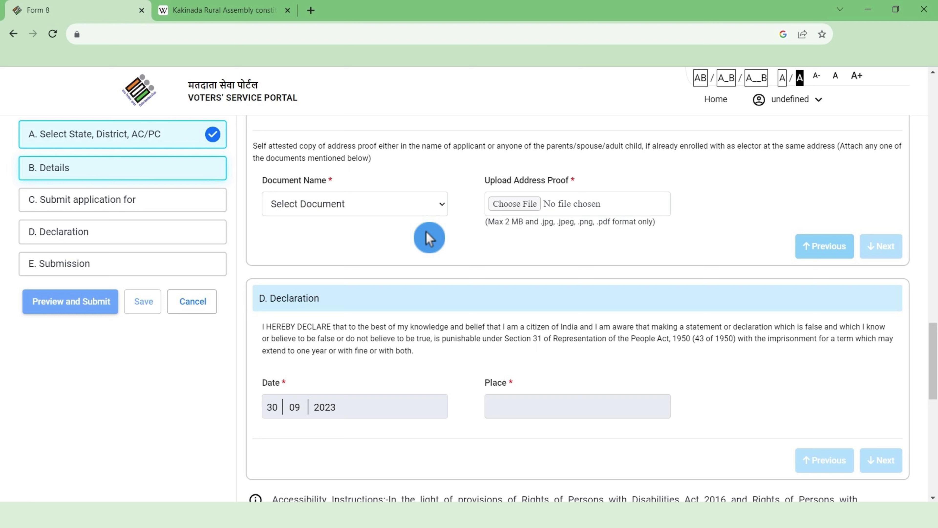
pyautogui.click(442, 209)
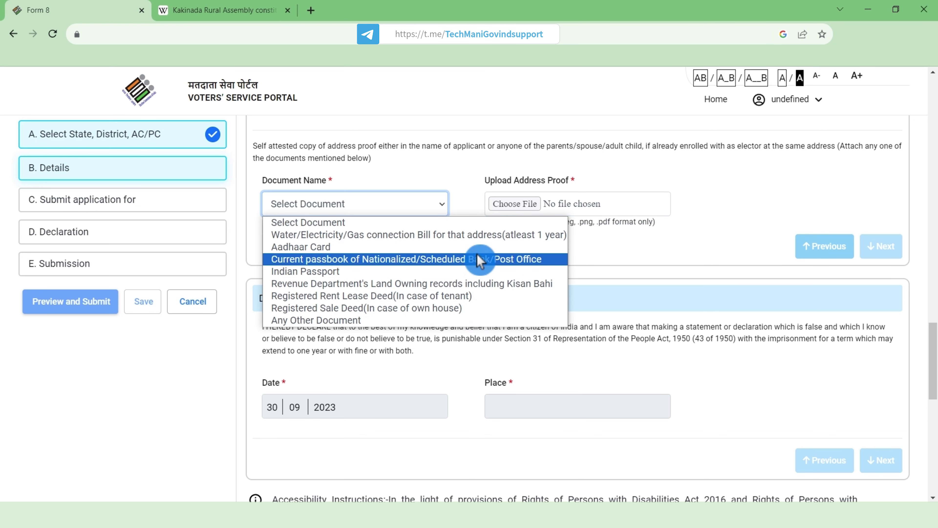
pyautogui.click(481, 248)
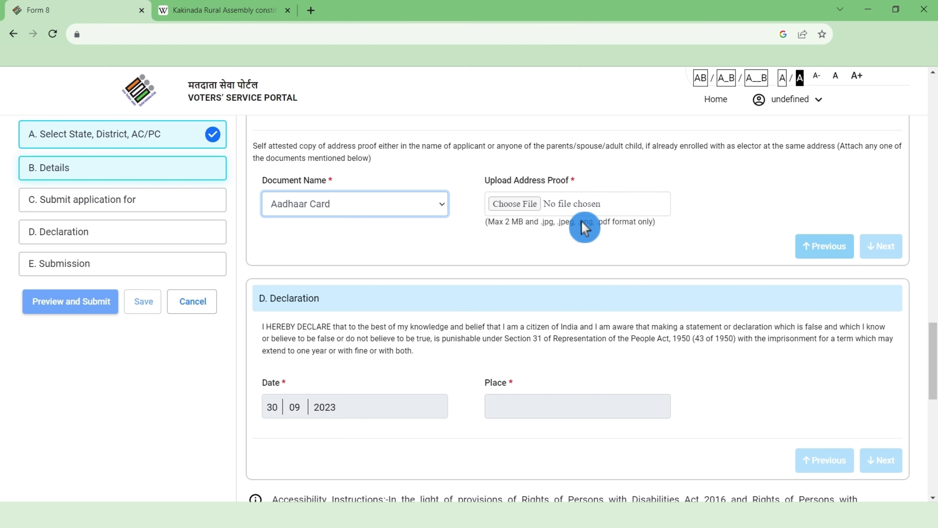
pyautogui.click(525, 204)
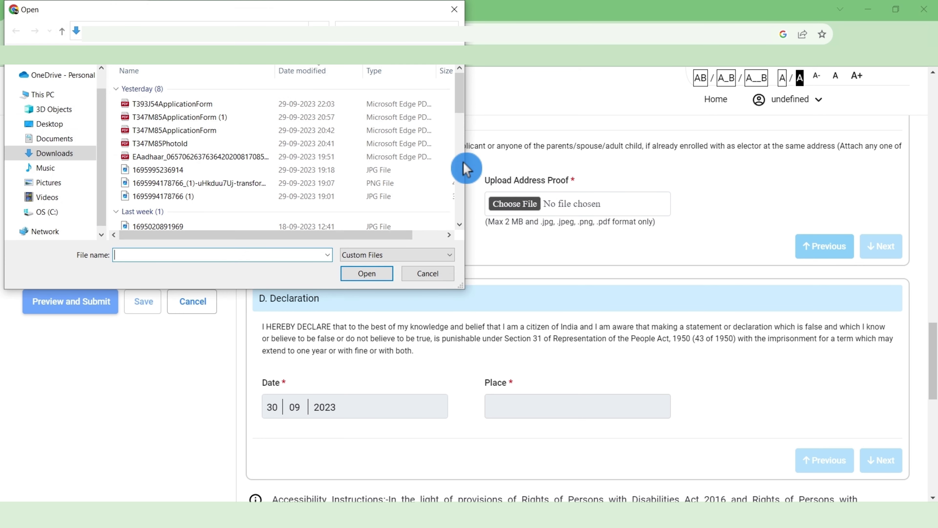
pyautogui.doubleClick(384, 124)
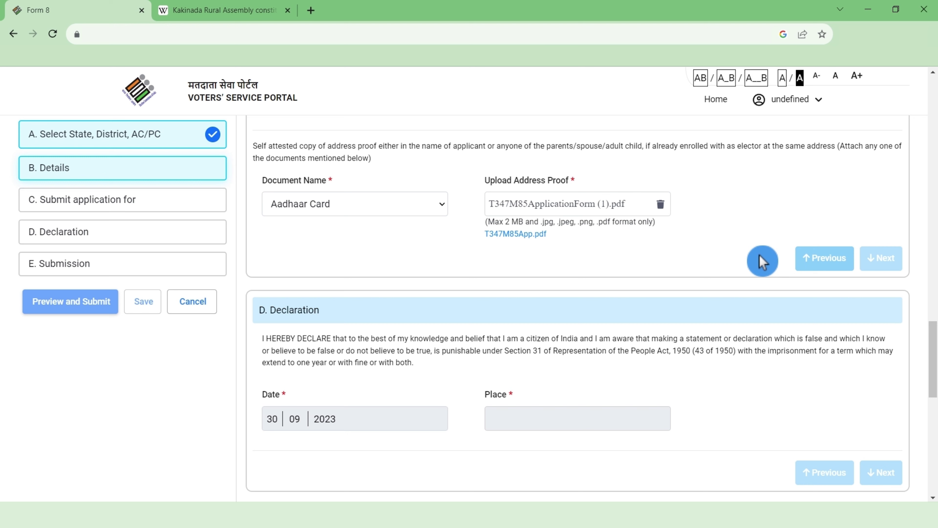
# Step: Enter "demo" as the place in the Declaration section
pyautogui.scroll(-5, 685, 280)
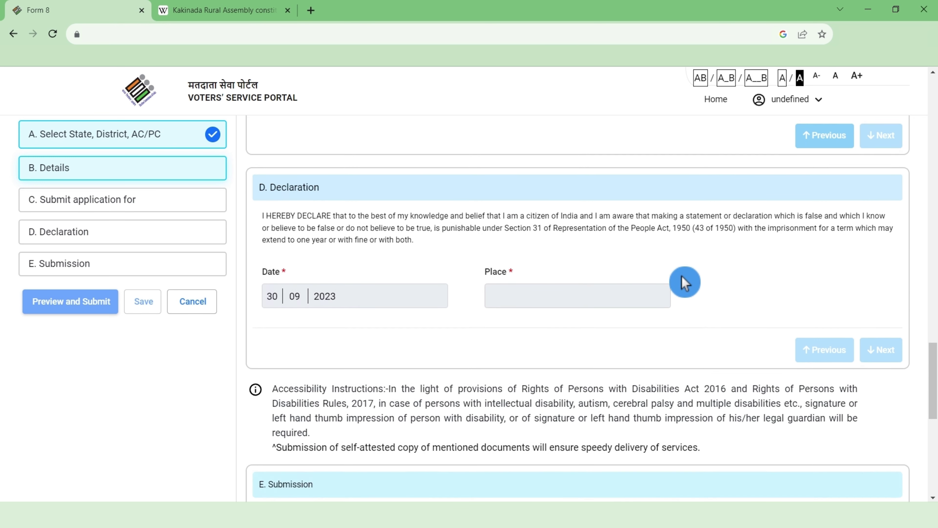
pyautogui.click(567, 252)
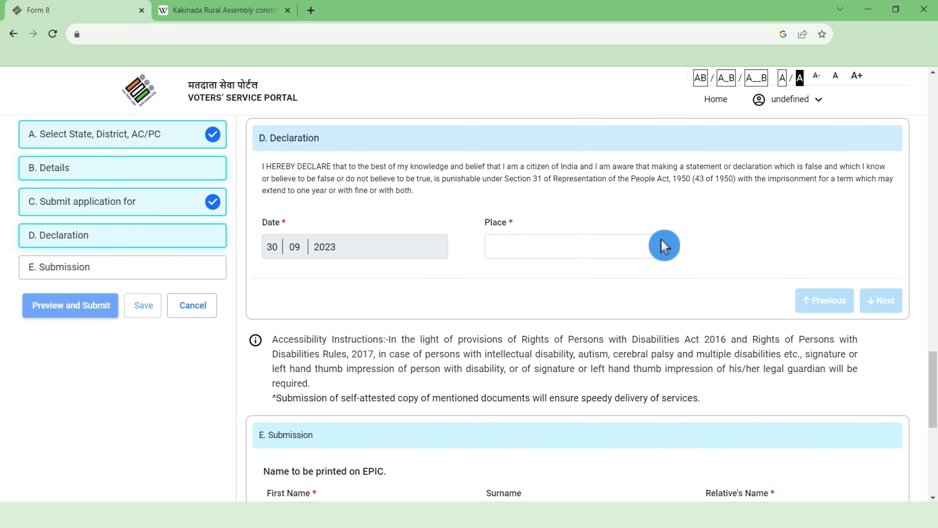
pyautogui.write('demo')
# Step: Preview the completed Form 8 through to its end and submit the application, confirming the submission
pyautogui.scroll(-10, 485, 307)
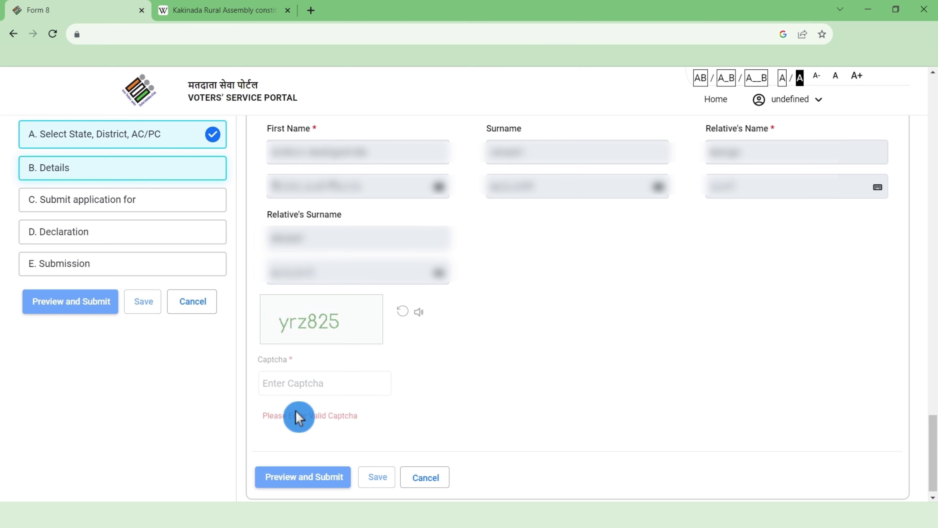
pyautogui.click(301, 478)
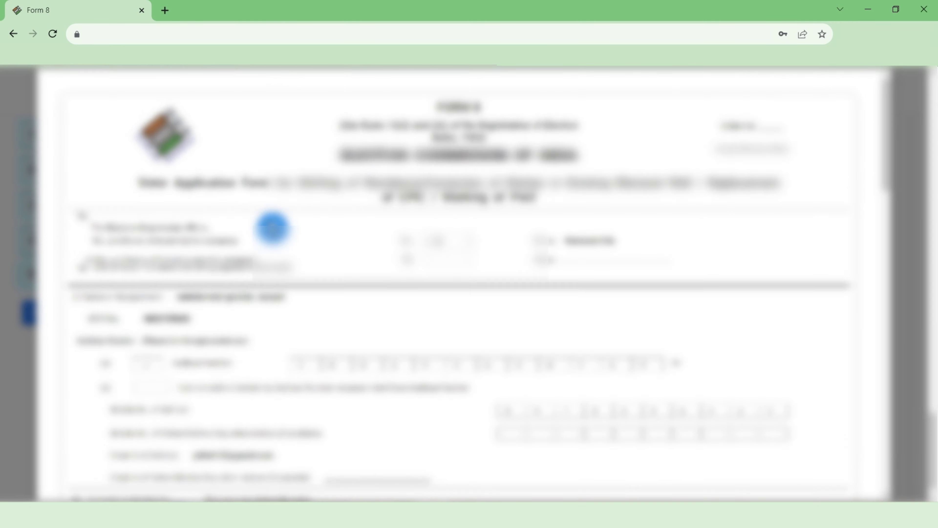
pyautogui.scroll(-15, 272, 227)
pyautogui.scroll(-20, 272, 229)
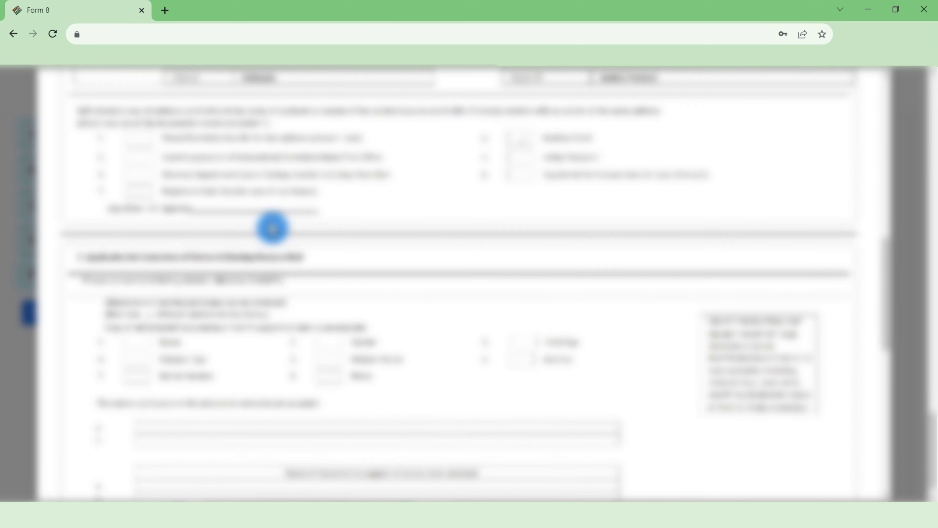
pyautogui.scroll(-5, 318, 241)
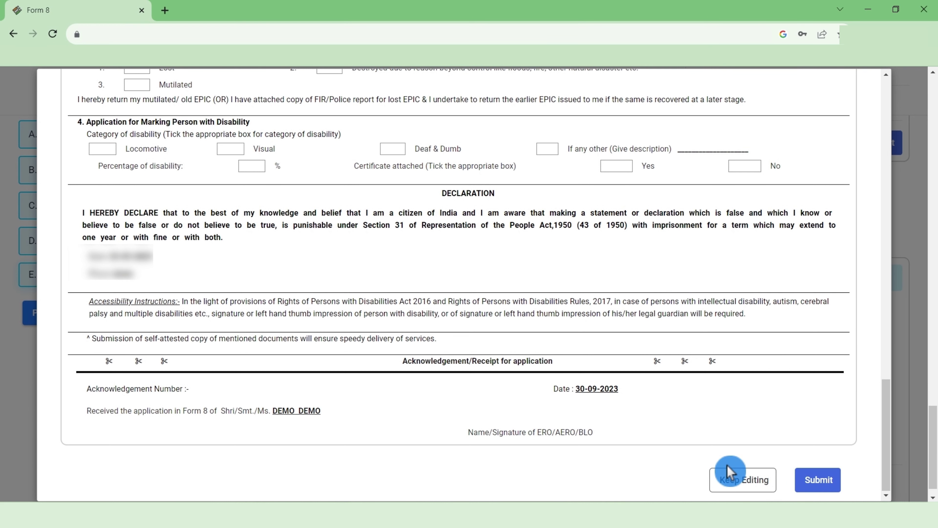
pyautogui.click(821, 479)
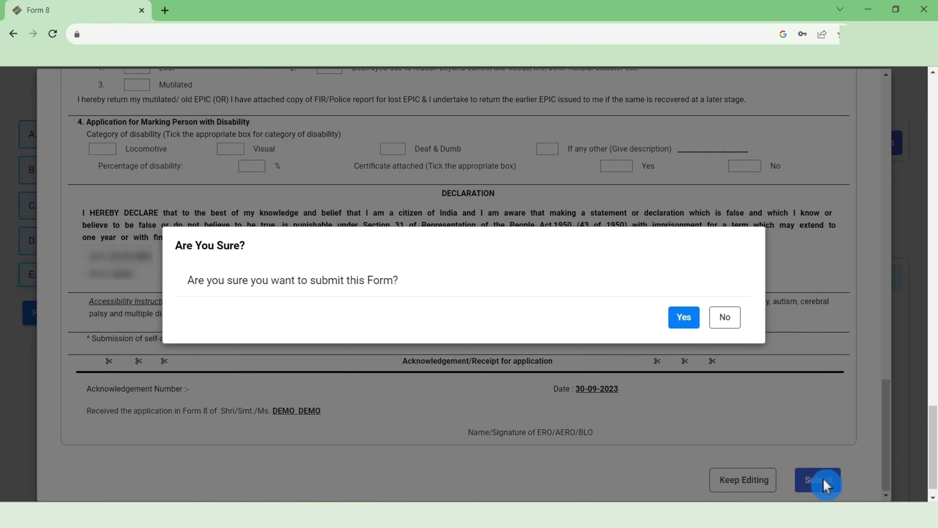
pyautogui.click(682, 321)
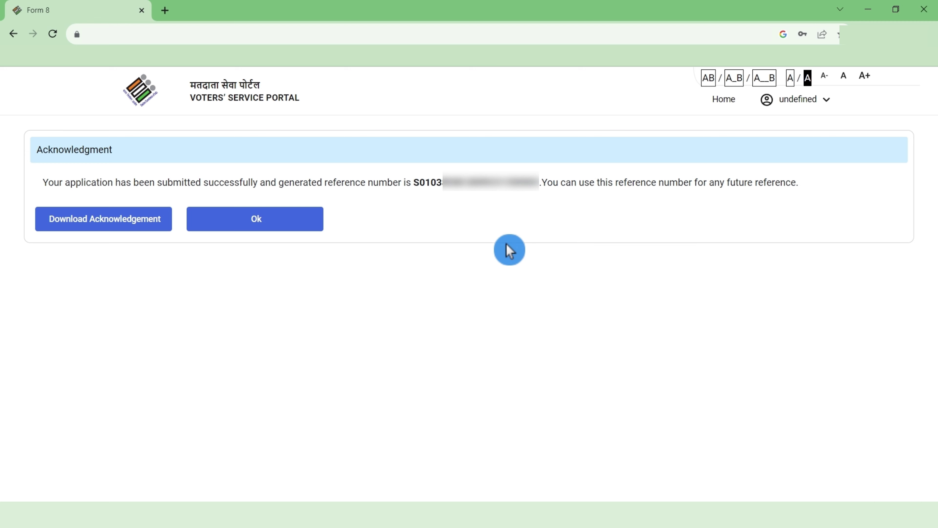
# Step: Copy the application's reference number and download the acknowledgement
pyautogui.doubleClick(409, 183)
pyautogui.moveTo(416, 185); pyautogui.dragTo(539, 197)
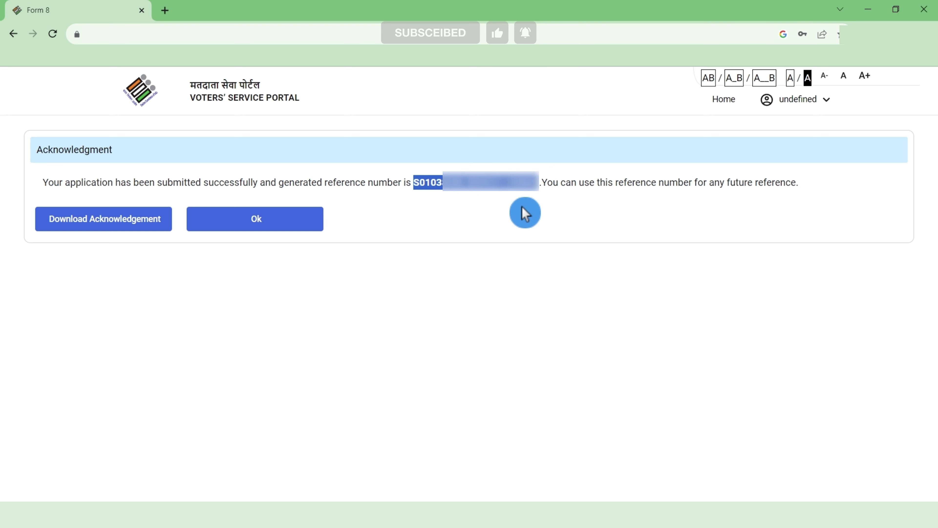
pyautogui.rightClick(518, 185)
pyautogui.click(588, 196)
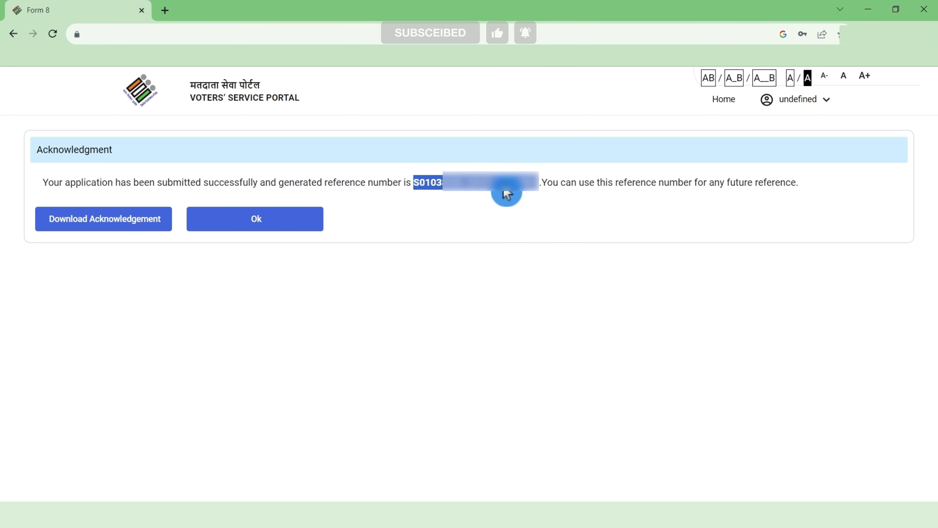
pyautogui.click(39, 222)
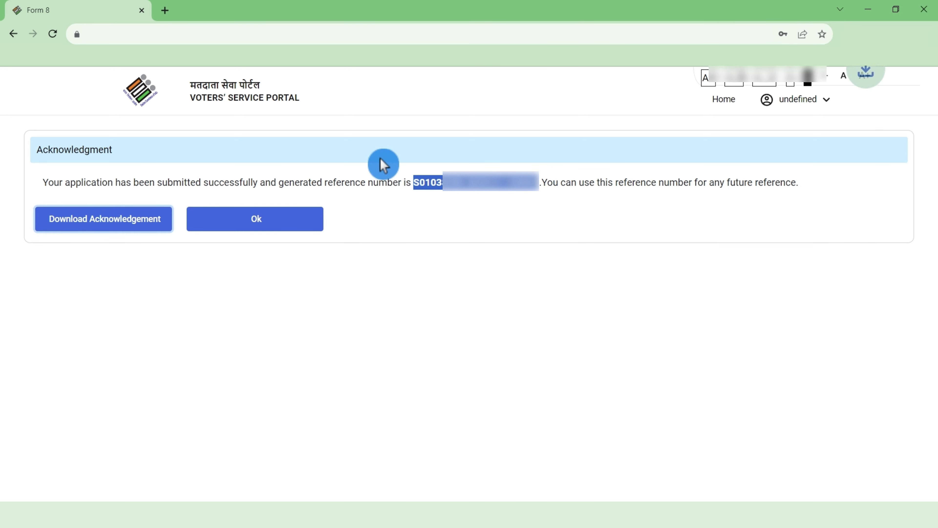
# Step: Open the downloaded Form 8 acknowledgement PDF, review its pages, and close it
pyautogui.click(857, 74)
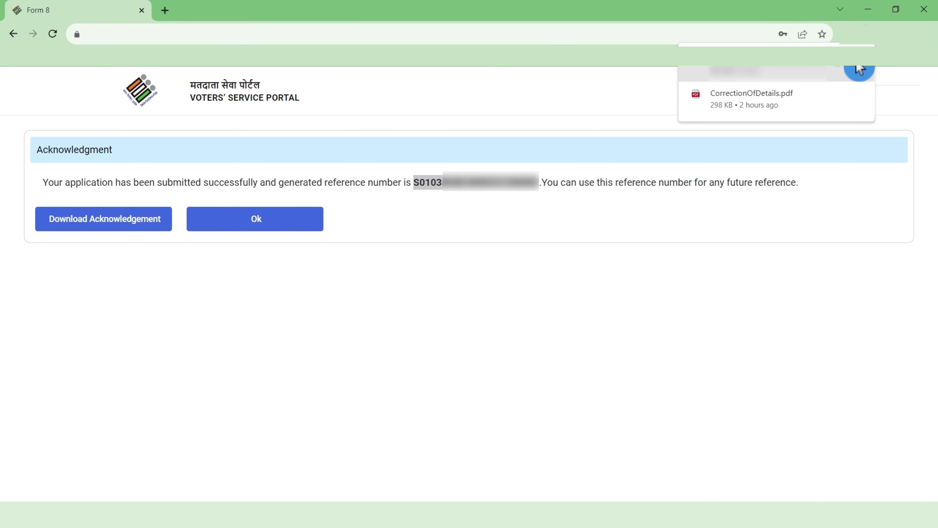
pyautogui.click(859, 70)
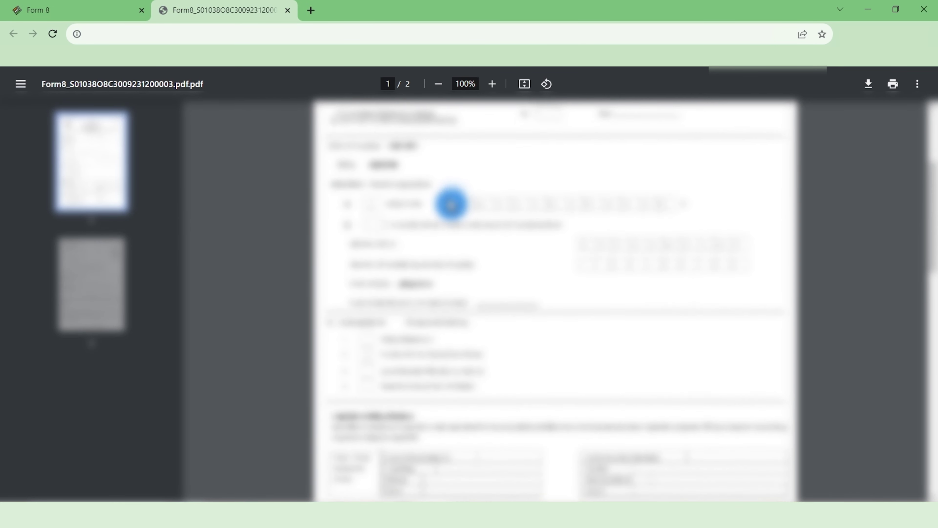
pyautogui.scroll(-15, 450, 205)
pyautogui.hotkey('ctrl', 'w')
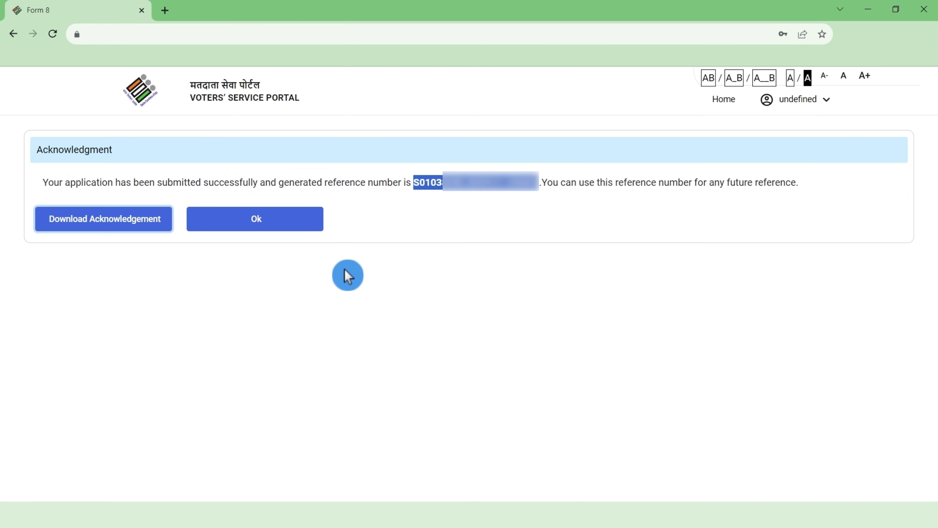
# Step: Dismiss the submission acknowledgement and open the Track Application Status service from the portal's home page
pyautogui.click(332, 274)
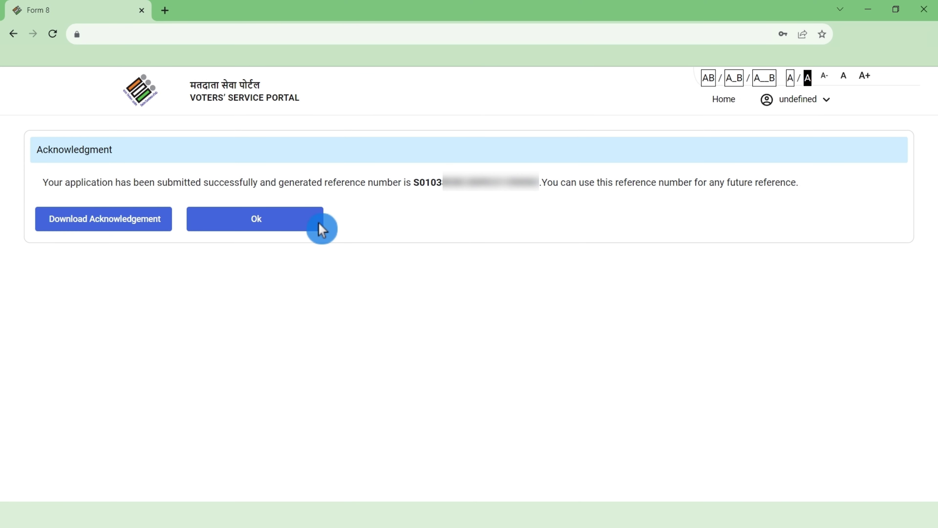
pyautogui.click(271, 227)
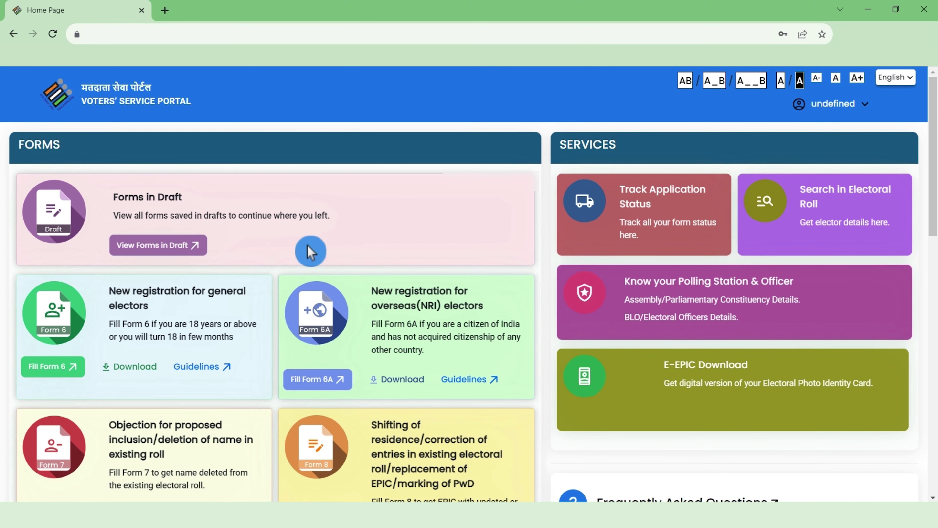
pyautogui.click(660, 224)
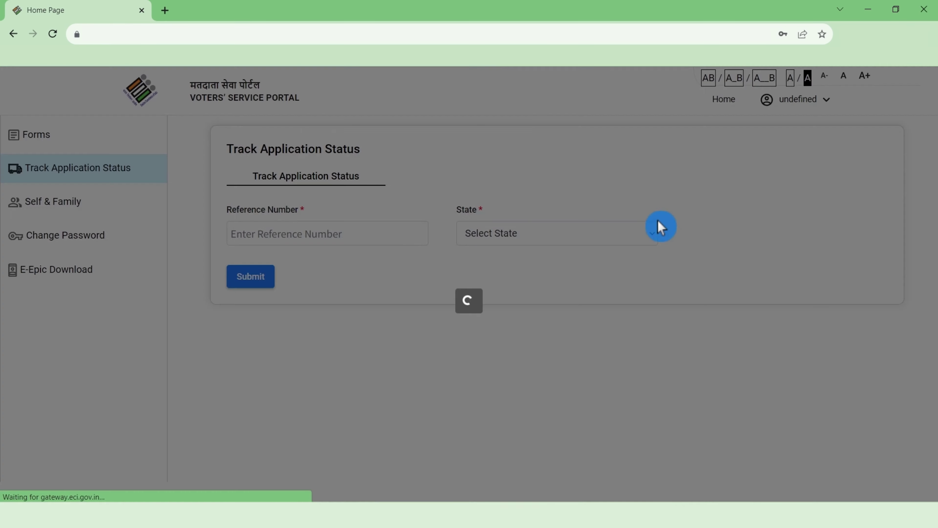
# Step: Look up the application's status with Andhra Pradesh as the state and the copied application reference number
pyautogui.click(607, 240)
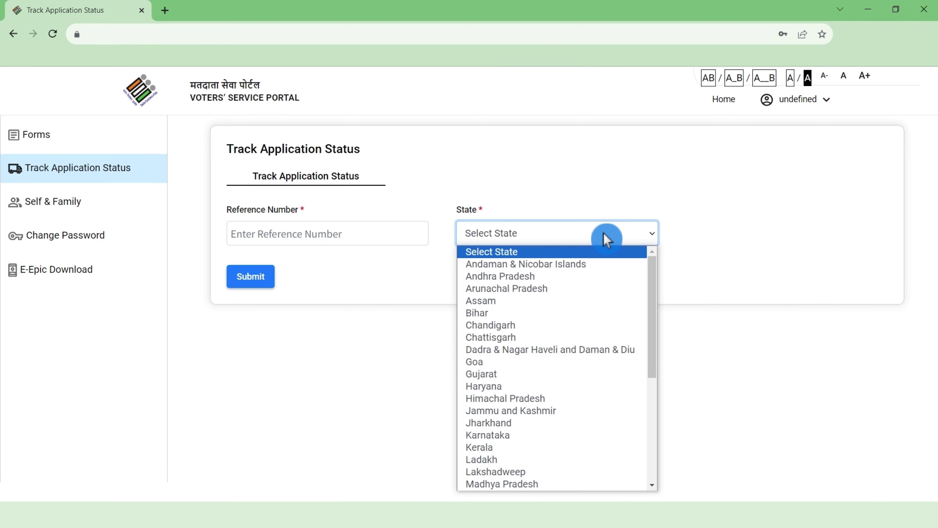
pyautogui.click(569, 276)
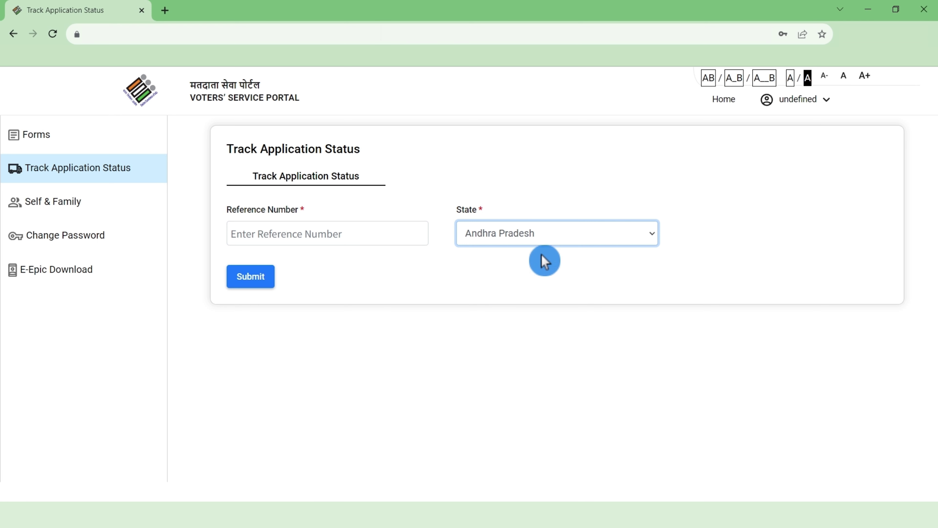
pyautogui.click(376, 237)
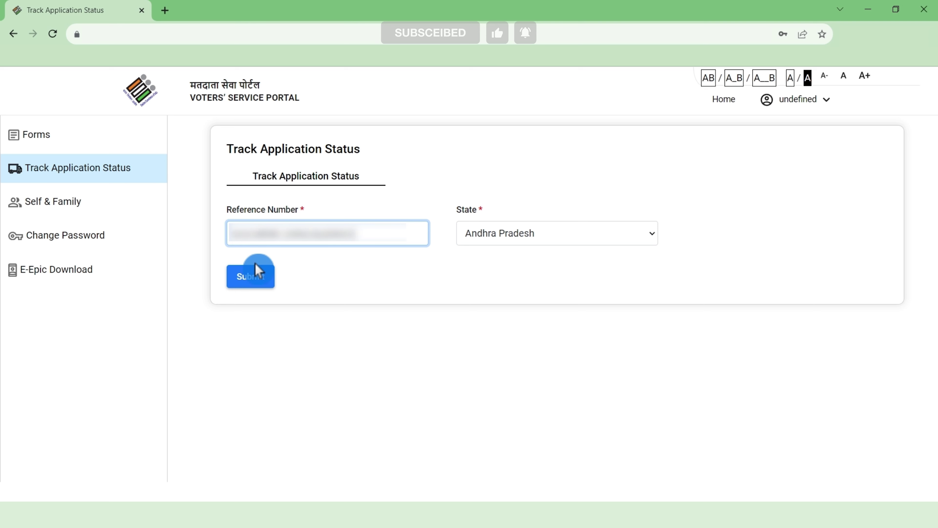
pyautogui.click(248, 279)
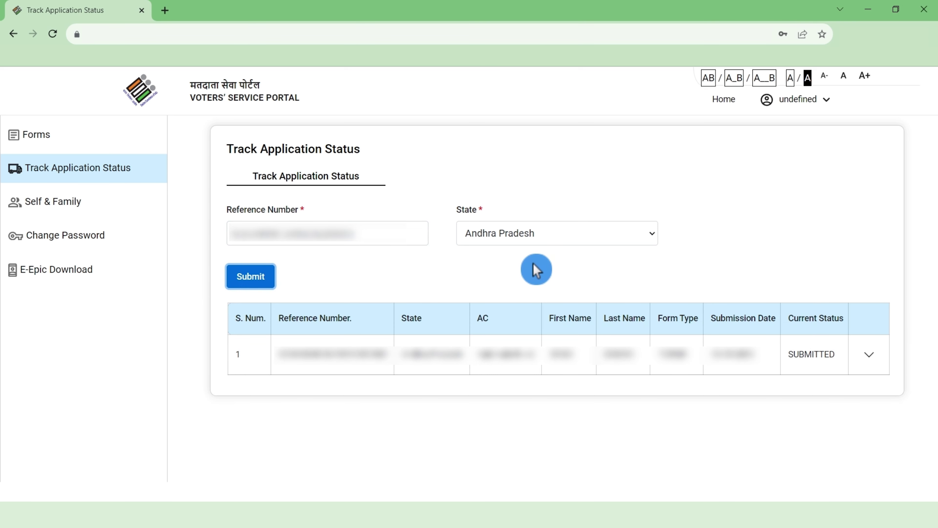